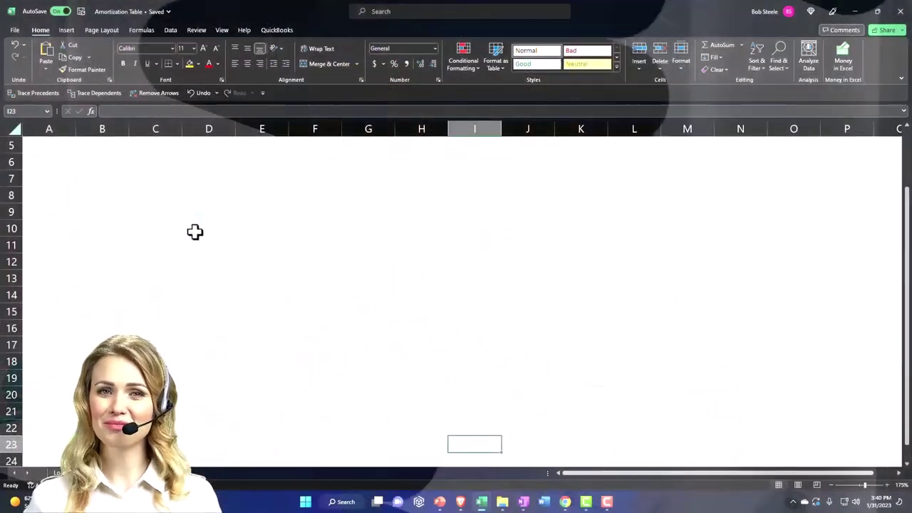
- Enter the labels Loan in A5 and Months in A6
click(154, 209)
click(57, 144)
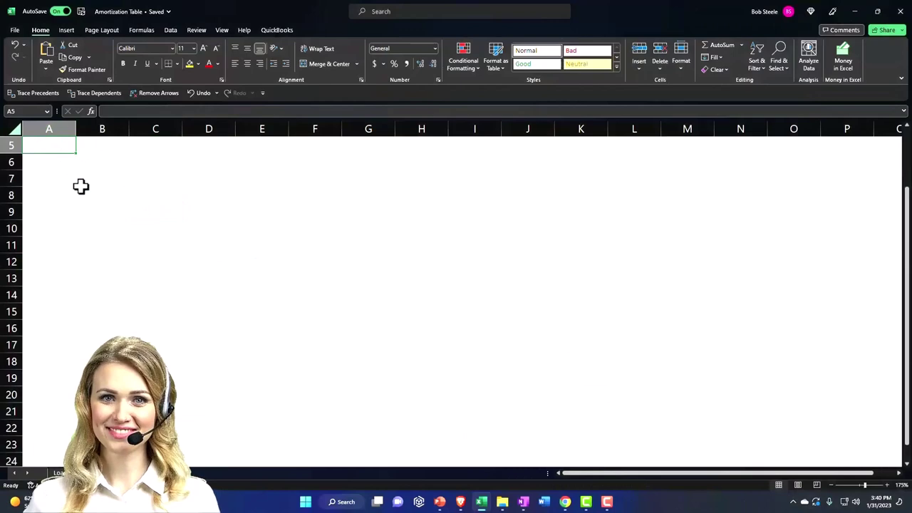
text(Loan)
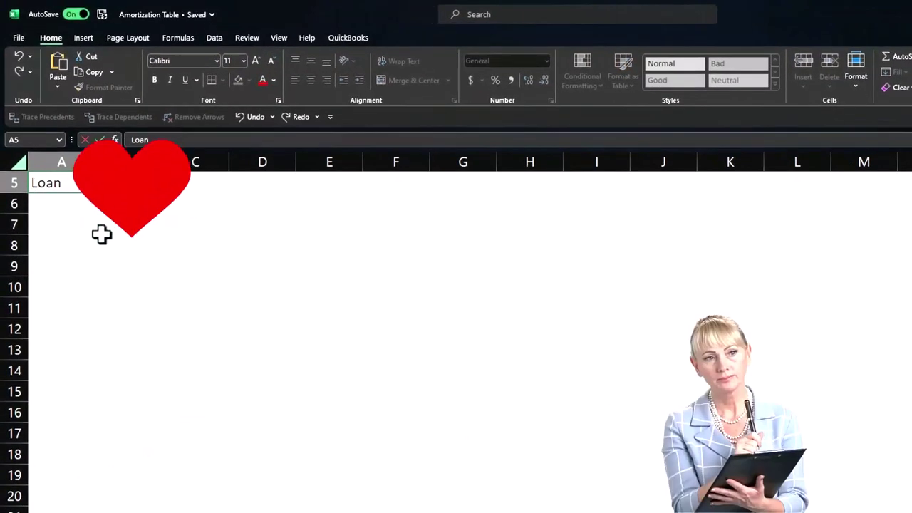
key(Return)
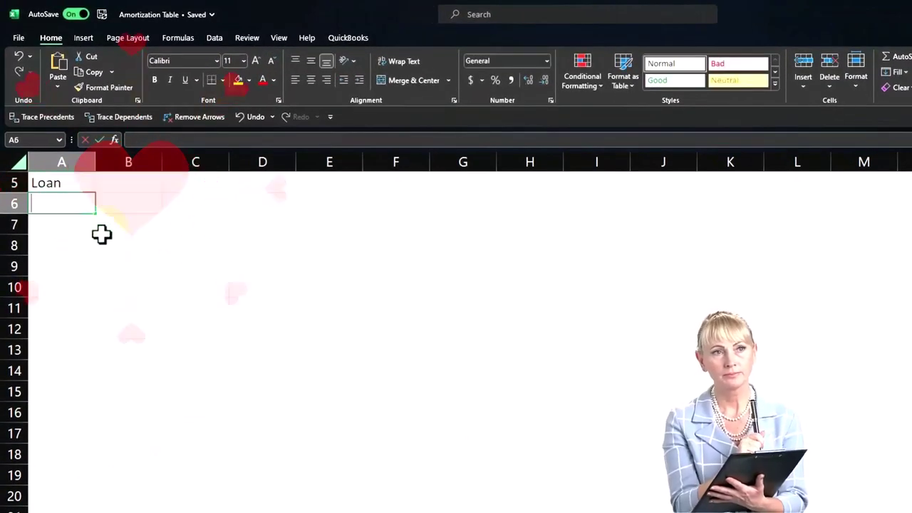
text(Month)
key(Return)
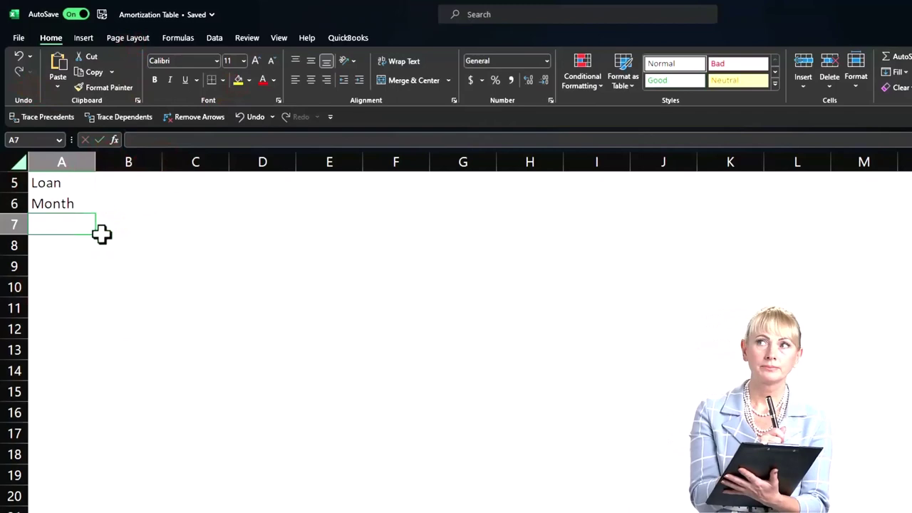
key(Up)
text(month)
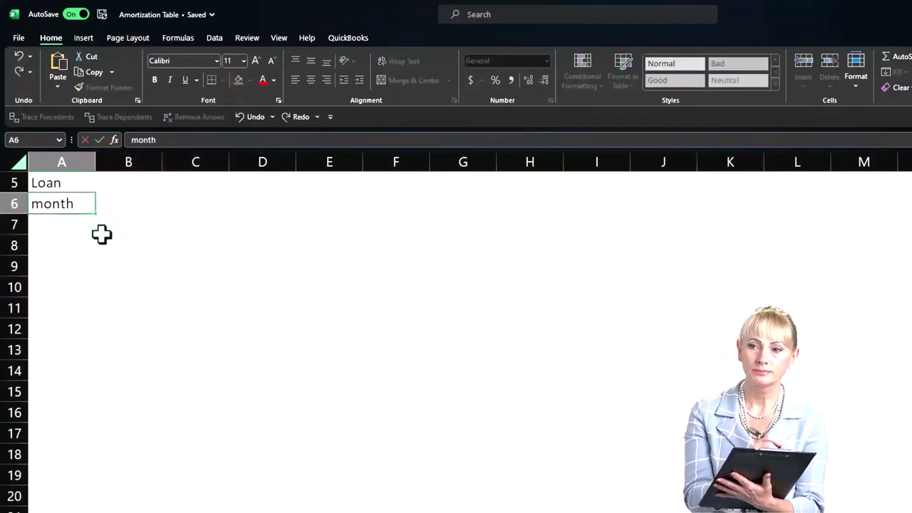
key(BackSpace)
key(BackSpace)
key(BackSpace)
key(BackSpace)
key(BackSpace)
text(Mon)
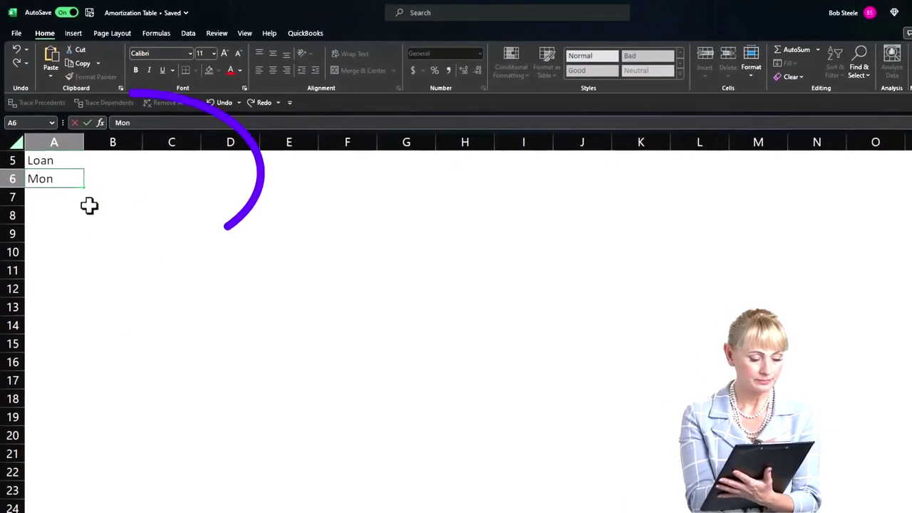
text(ths)
key(Return)
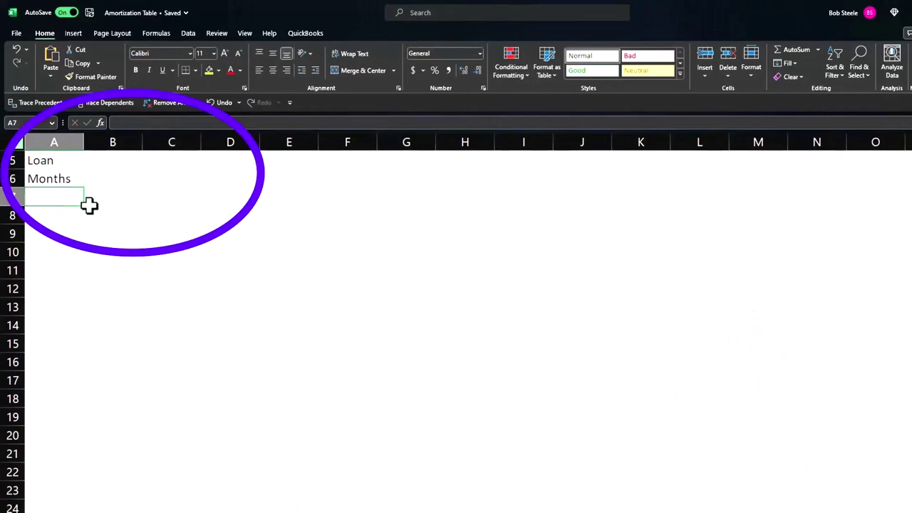
- Add the labels Rate in A7 and Payment in A8
text(Rate)
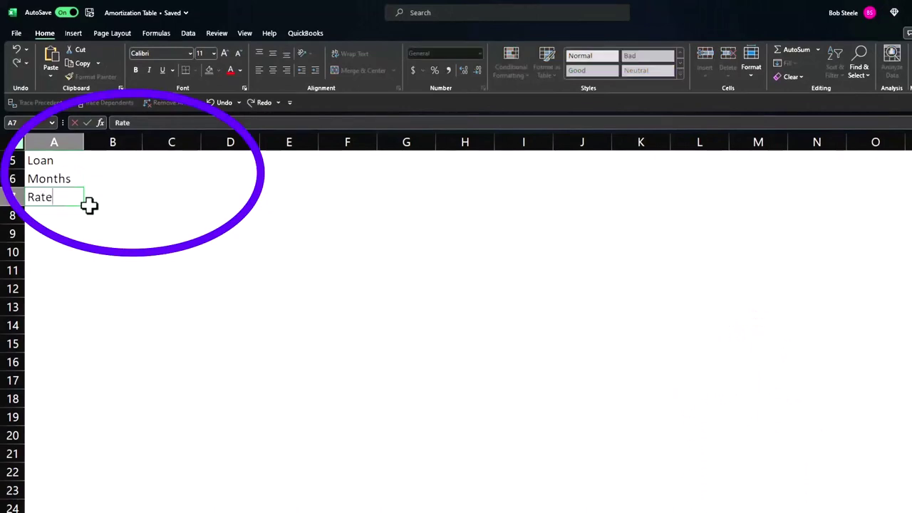
key(Return)
text(Payment)
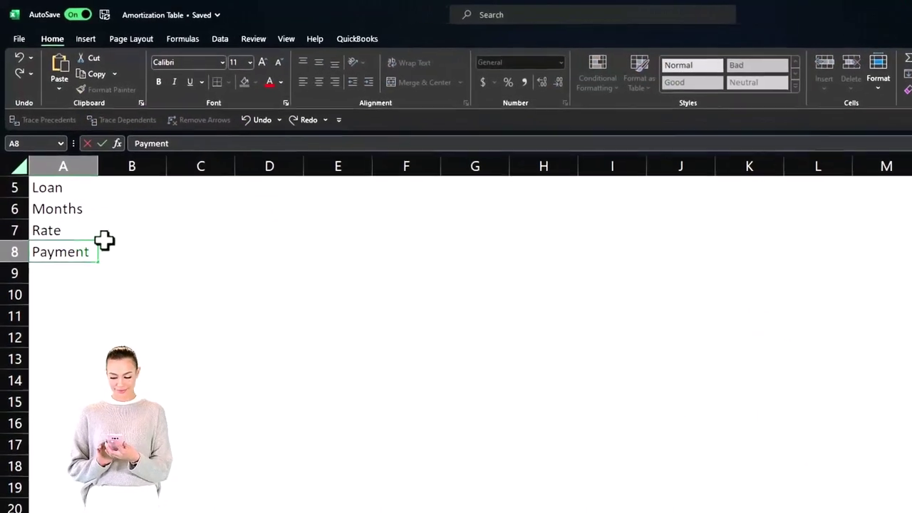
key(Return)
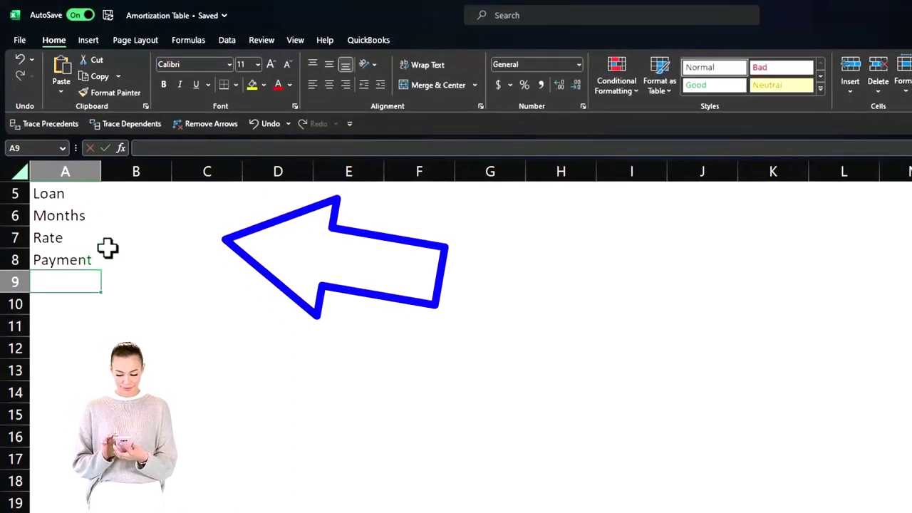
- Format the whole sheet as bold Currency with symbol None and negative numbers in red parentheses
click(22, 175)
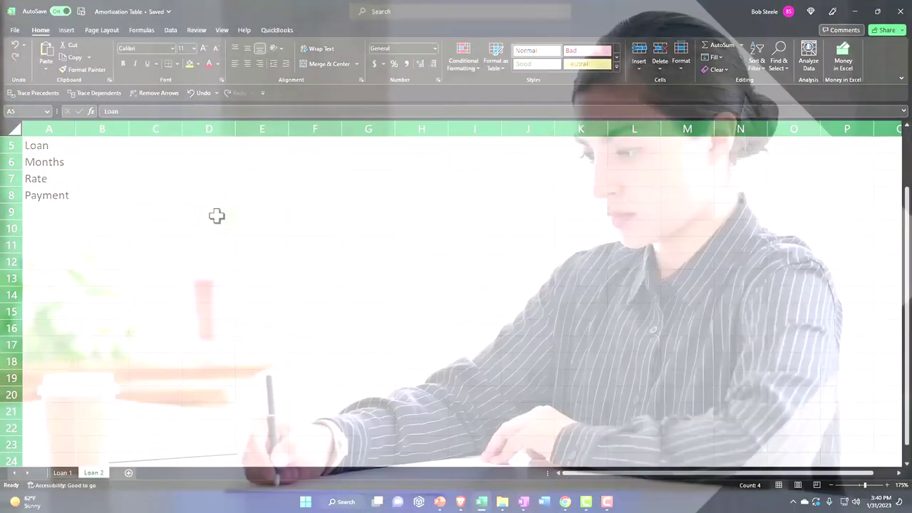
right_click(217, 216)
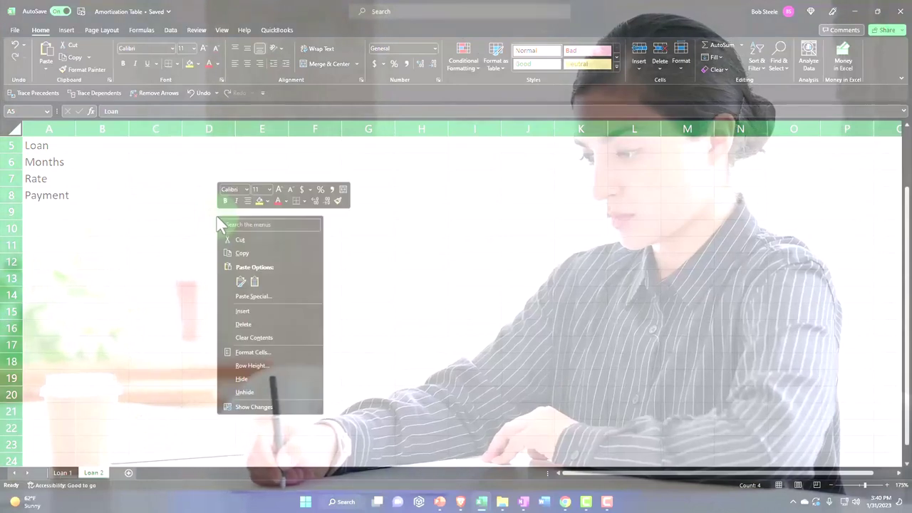
click(255, 352)
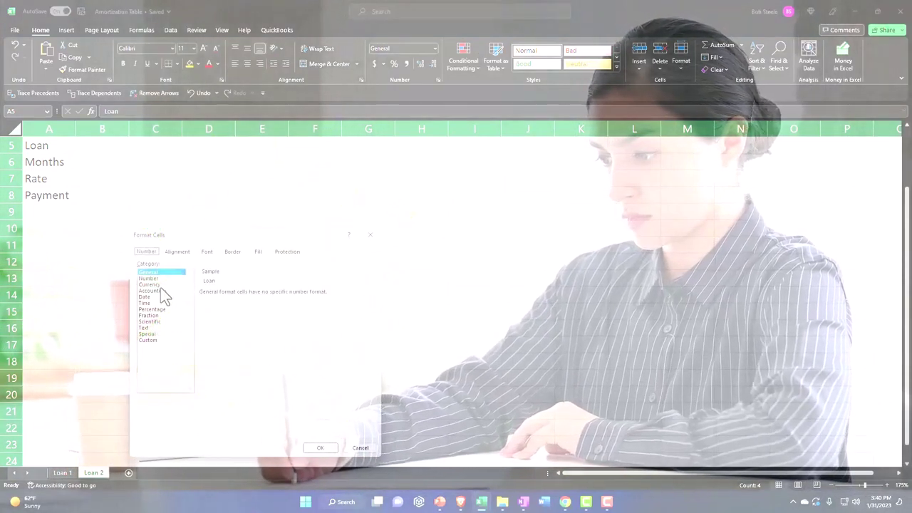
click(158, 285)
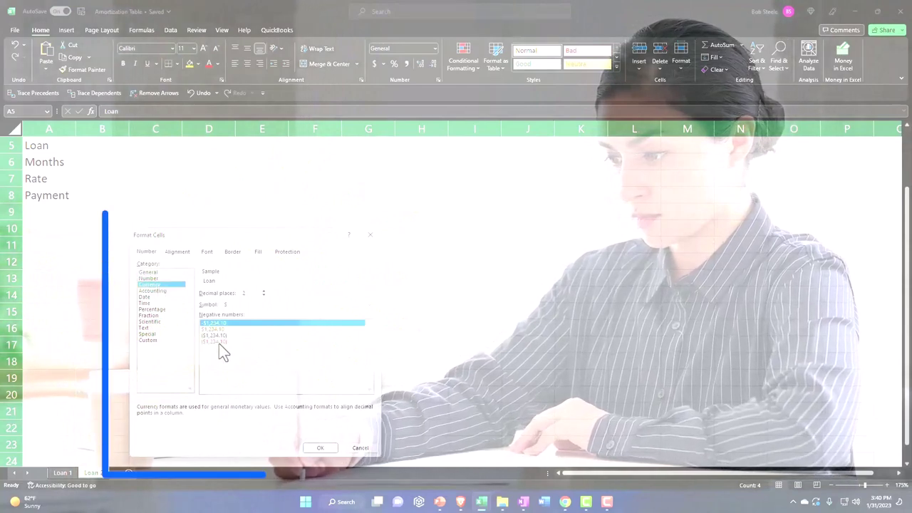
click(219, 342)
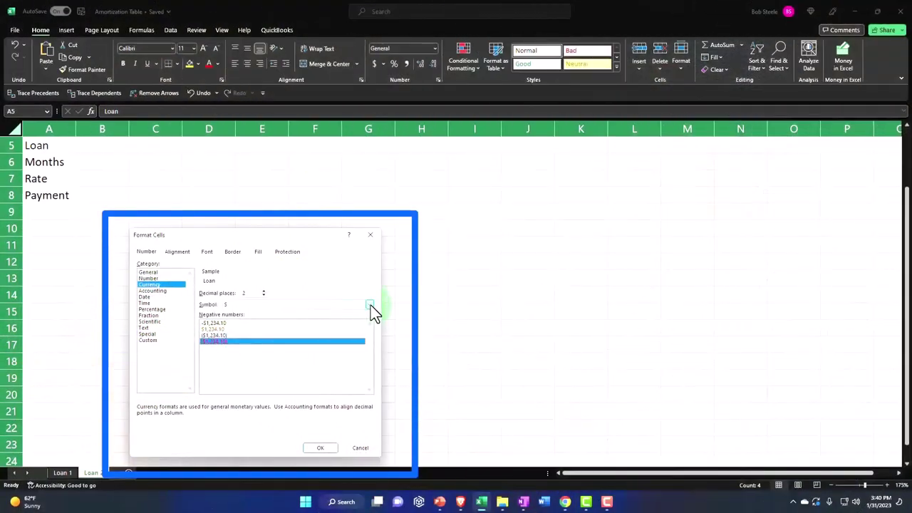
click(370, 305)
click(357, 315)
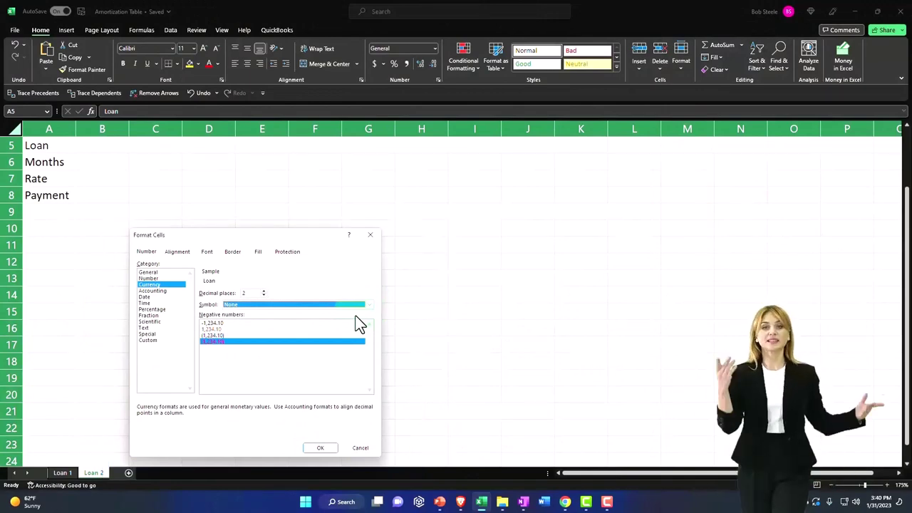
click(320, 448)
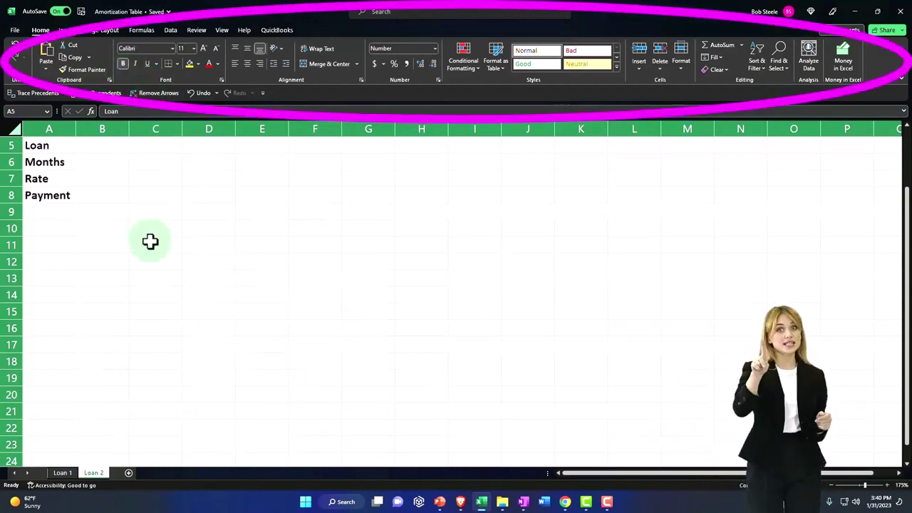
- Delete the empty rows 1 to 4 above the Loan label
scroll(150, 241, up, 1)
scroll(150, 241, up, 5)
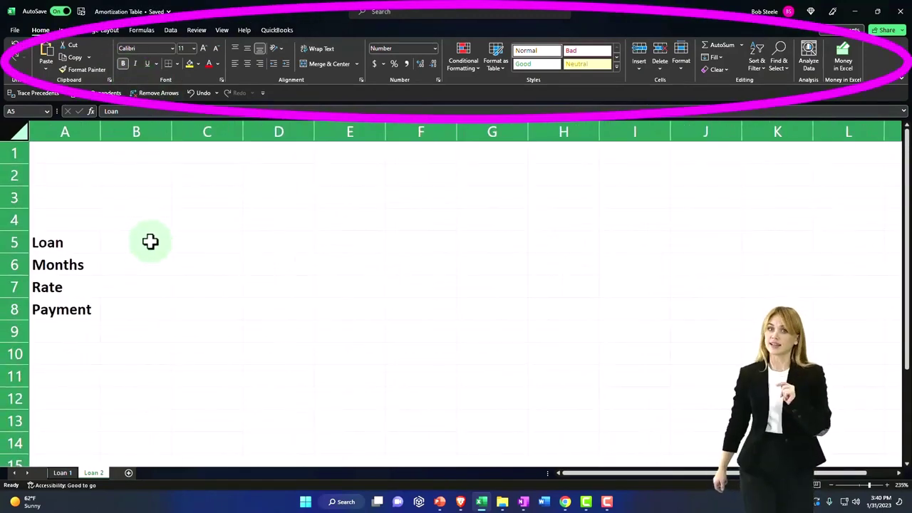
click(132, 287)
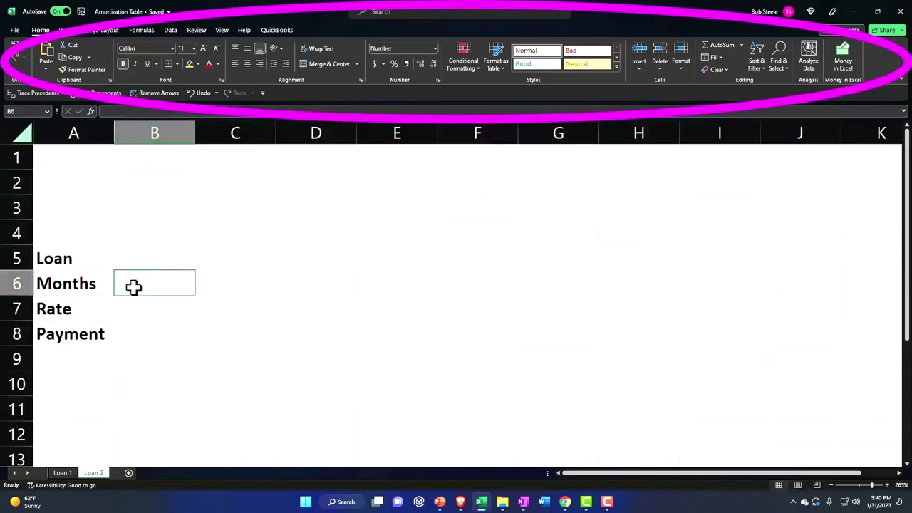
click(71, 258)
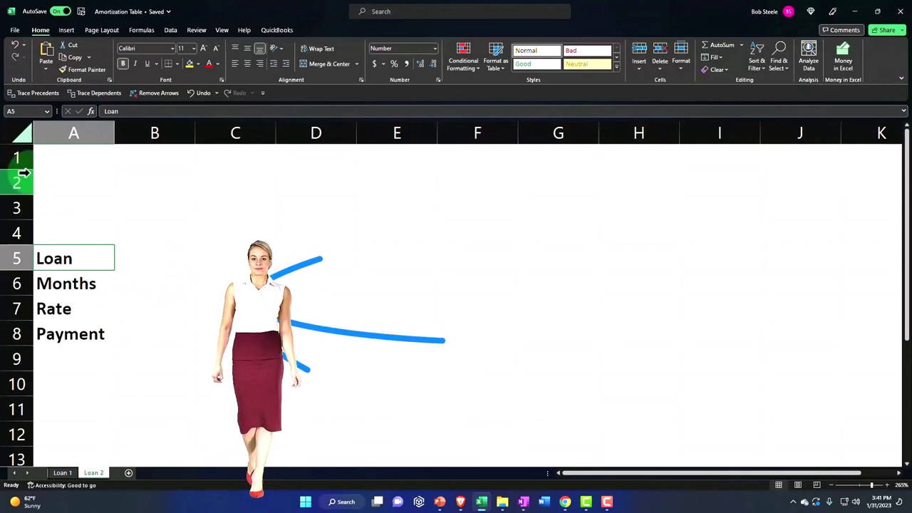
click(10, 157)
drag(10, 156, 17, 227)
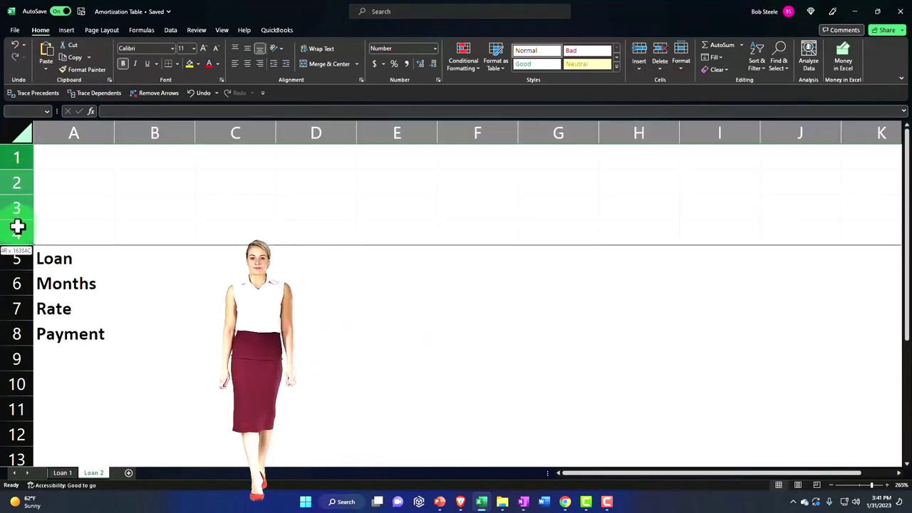
right_click(96, 210)
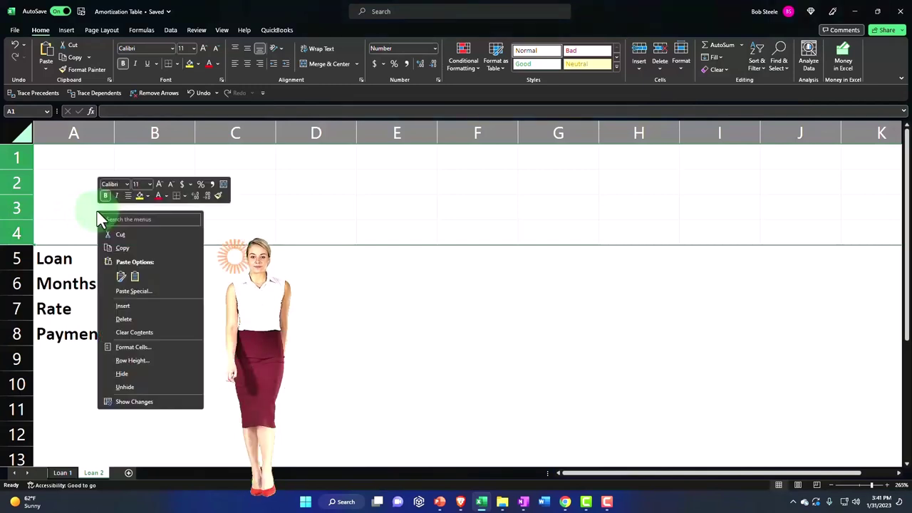
click(124, 318)
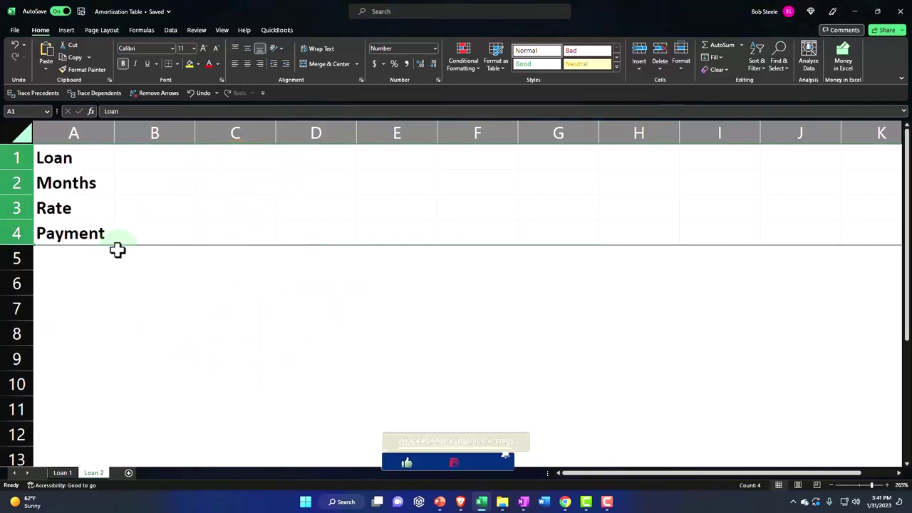
- Widen column A slightly so the labels have more room
click(117, 249)
click(91, 152)
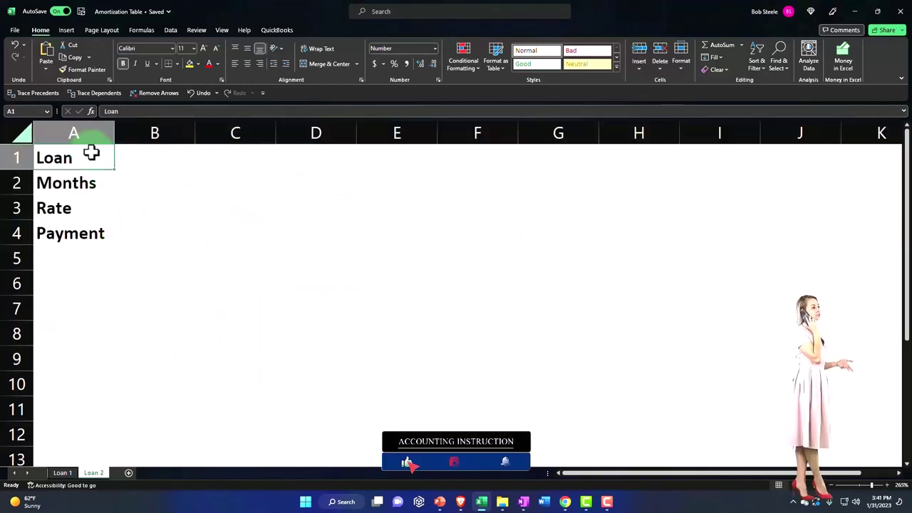
drag(114, 133, 135, 134)
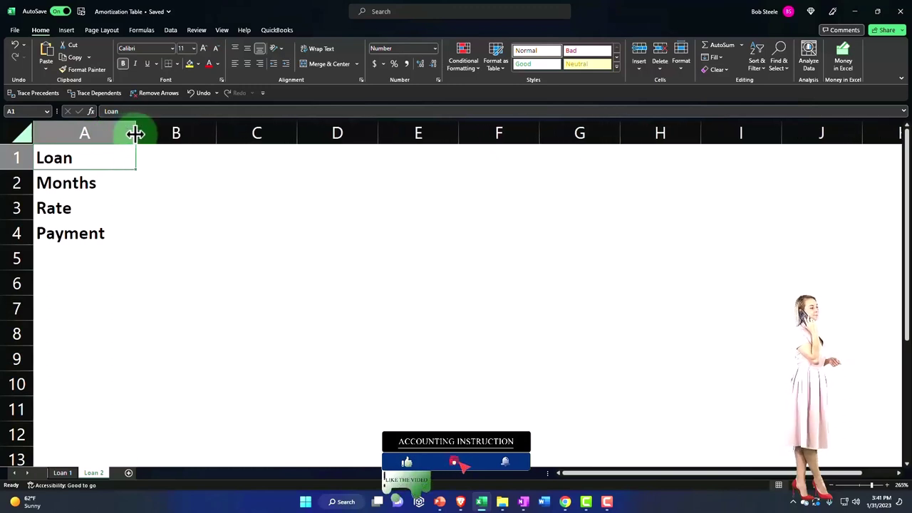
- Enter 5000 as the loan amount in B1 and 3 as the months in B2
click(159, 154)
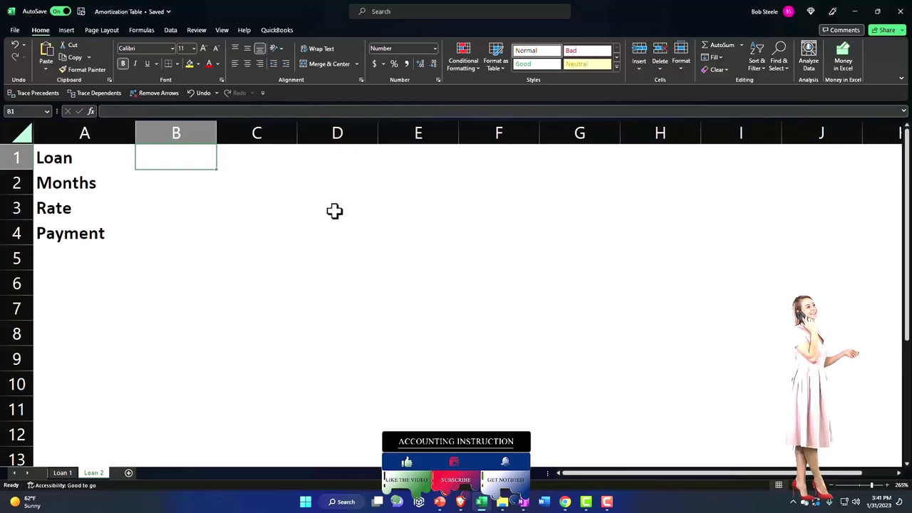
text(5000)
key(Return)
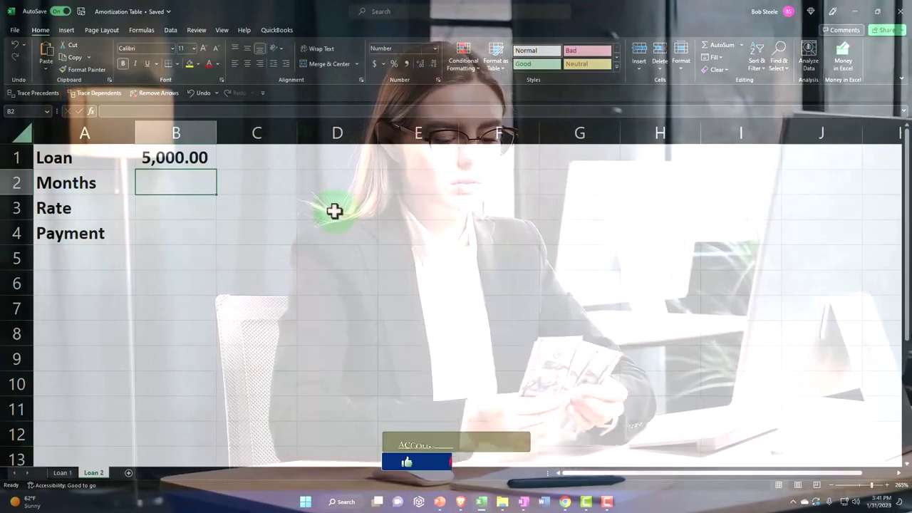
text(3)
key(Return)
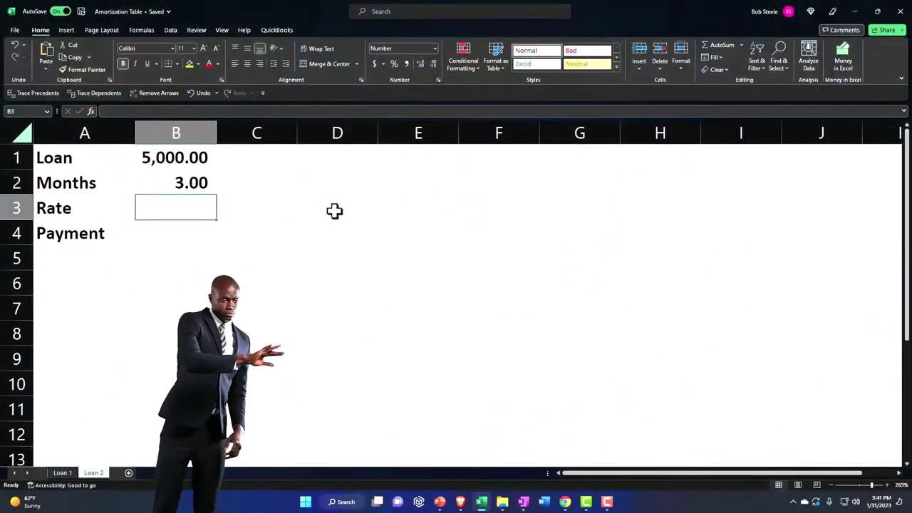
- Enter a rate of .35 in B3 and format that cell as a percentage
text(.35)
key(Return)
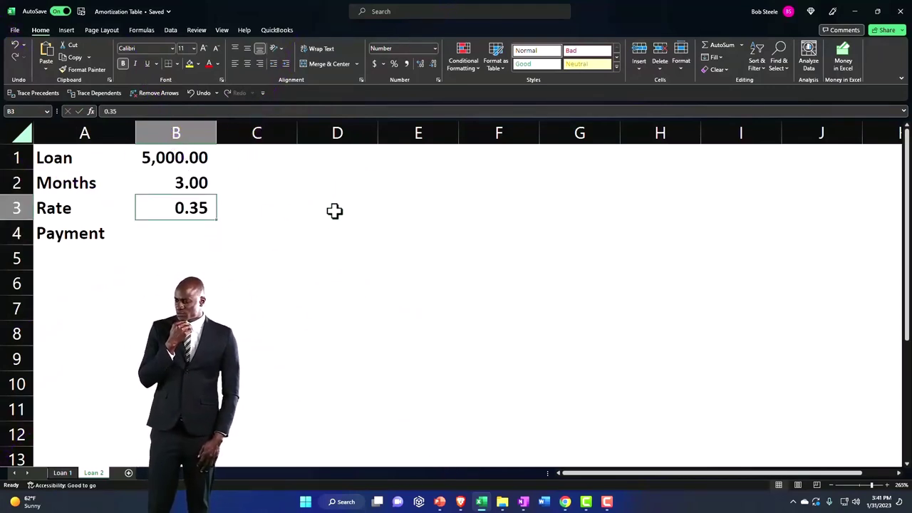
click(394, 64)
key(Return)
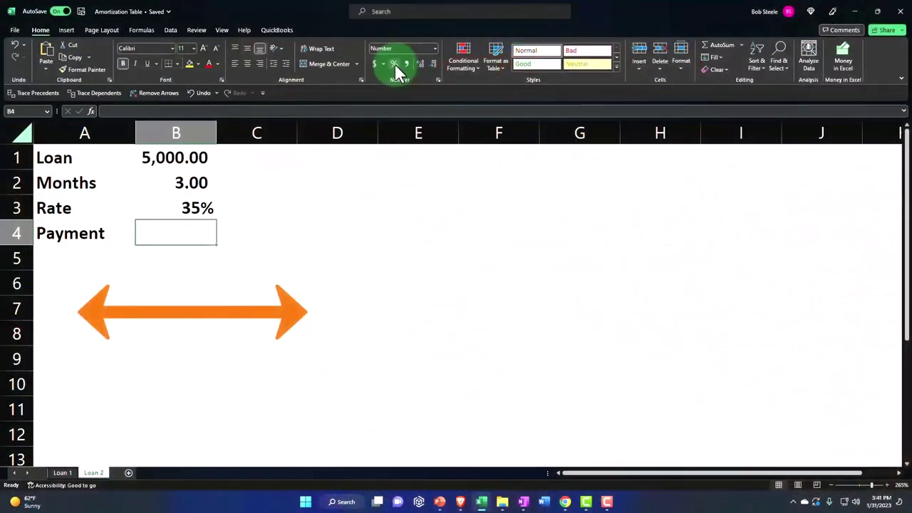
key(Up)
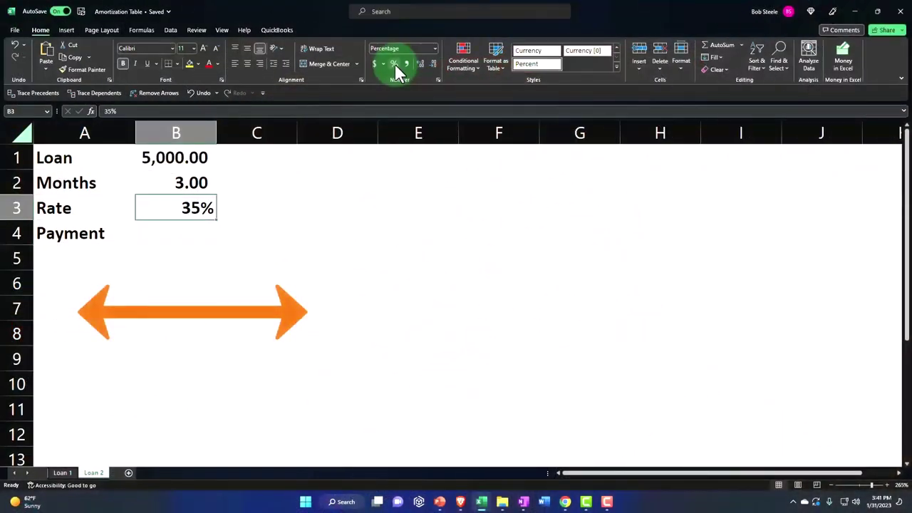
key(Up)
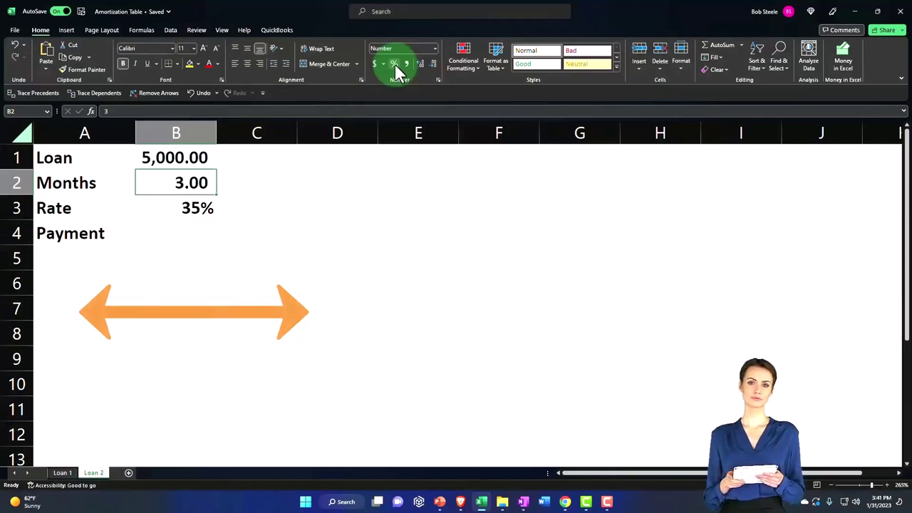
key(Down)
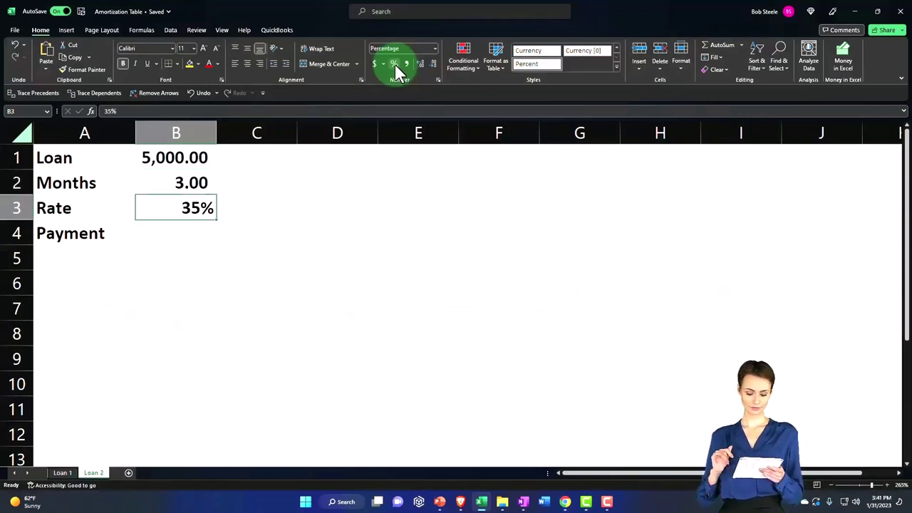
key(Up)
key(Down)
- Calculate the monthly payment in B4 with -pmt(B3/12,B2,B1), using the monthly rate, number of months and loan amount
key(Down)
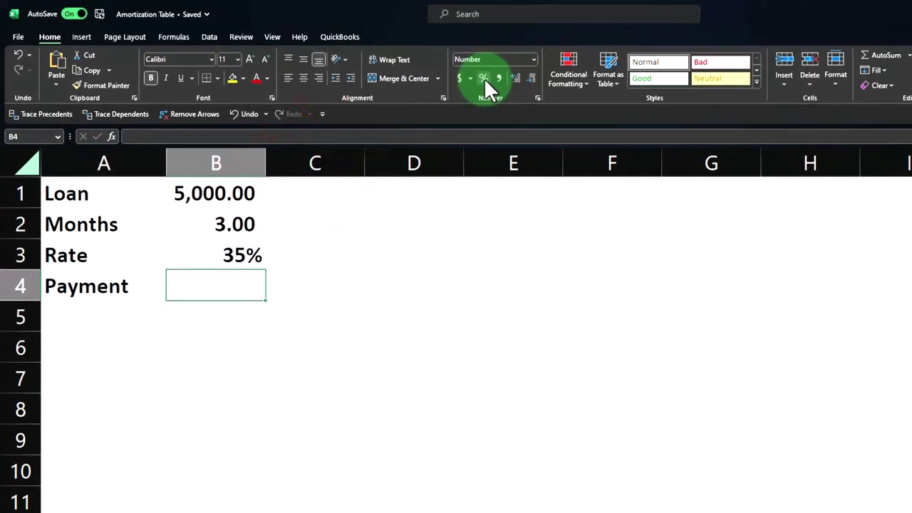
text(-pm)
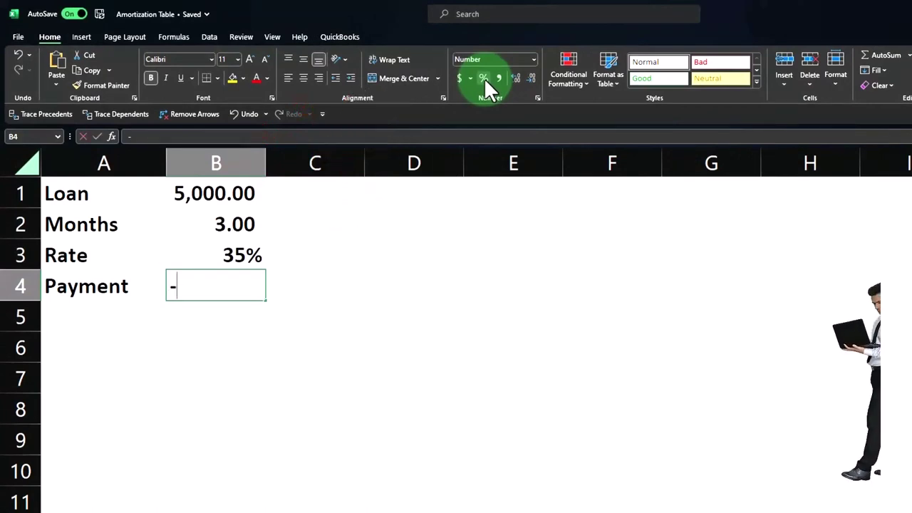
text(t()
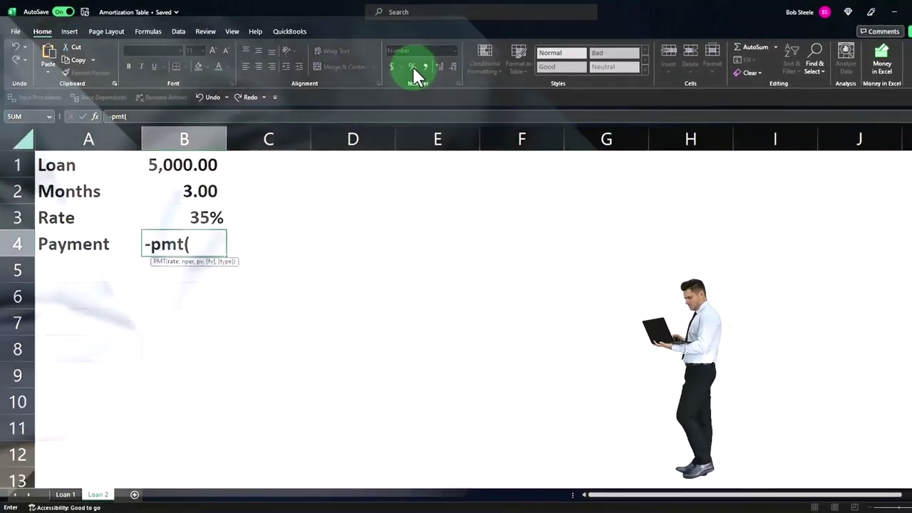
key(Up)
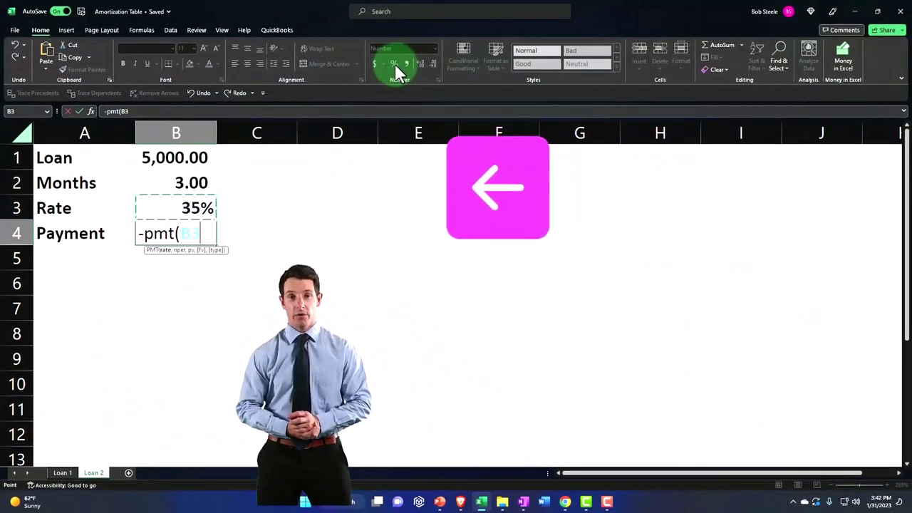
text(/12,B2)
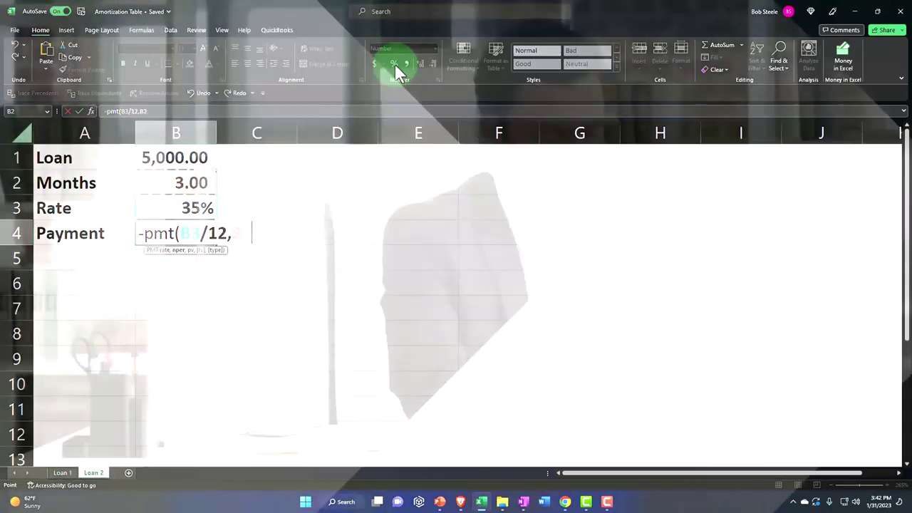
text(,)
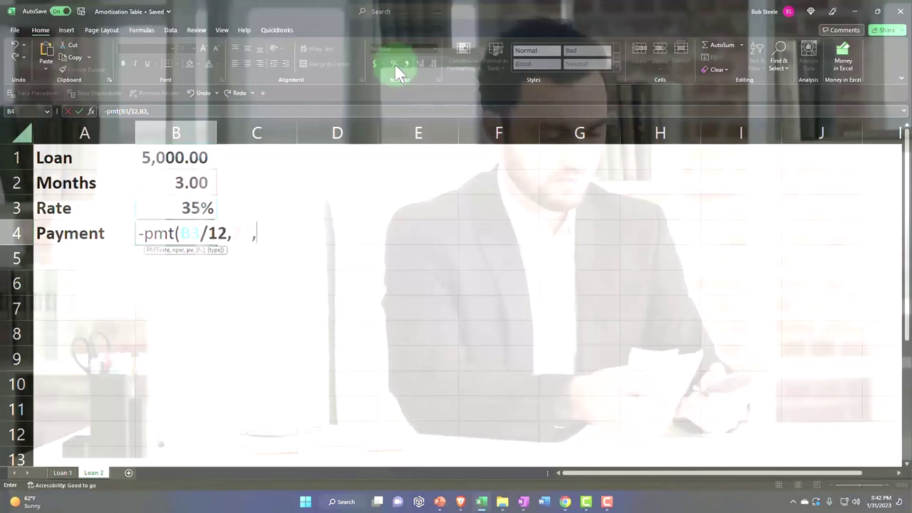
key(Up)
key(Up)
key(Up)
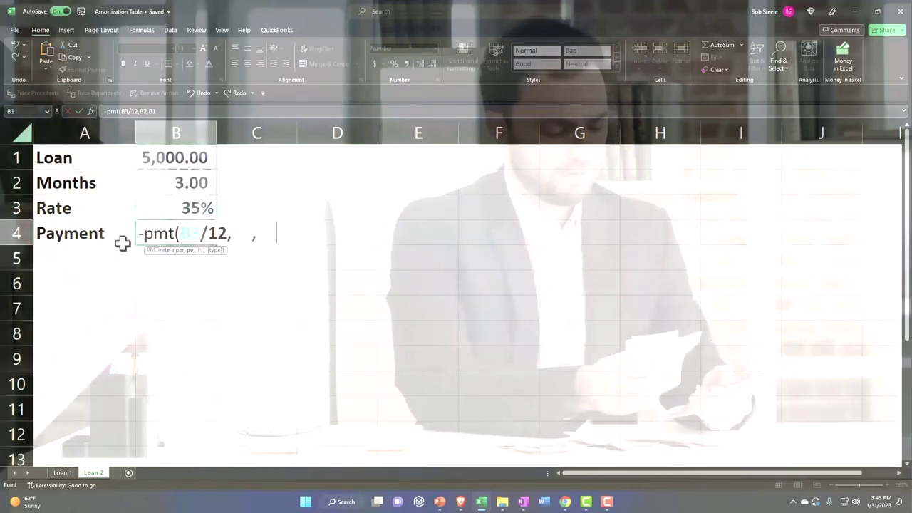
key(Return)
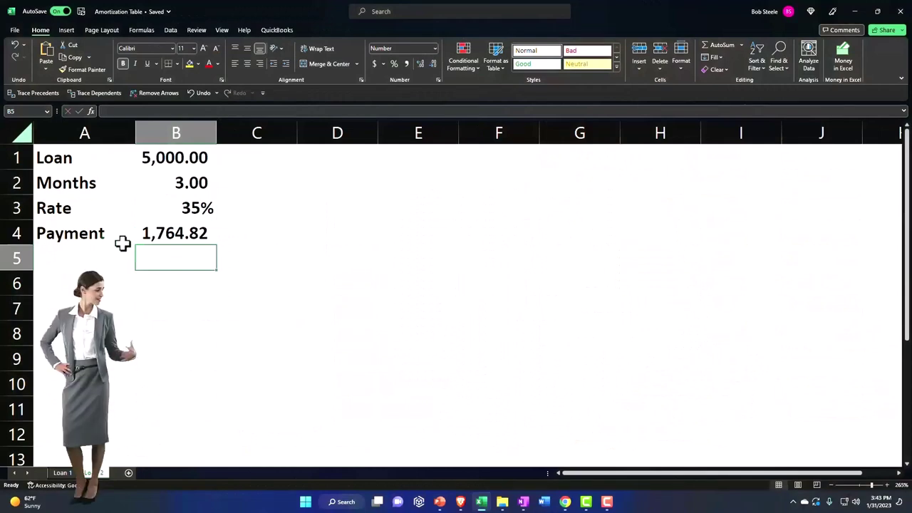